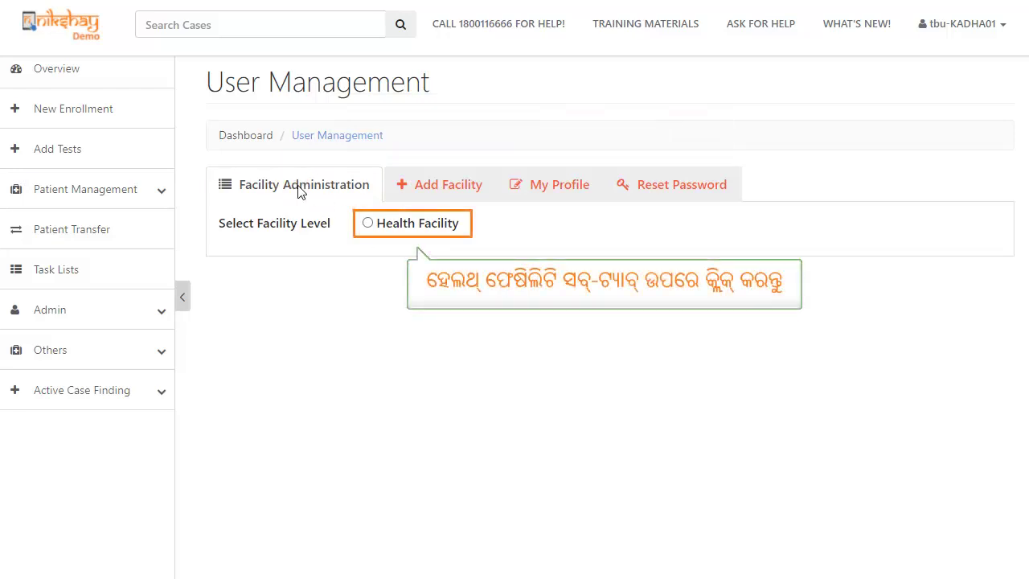
List Dharwad TU's facilities at Health Facility level, type Hospital/Clinic/Nursing Home etc.(Multi).
left_click(368, 225)
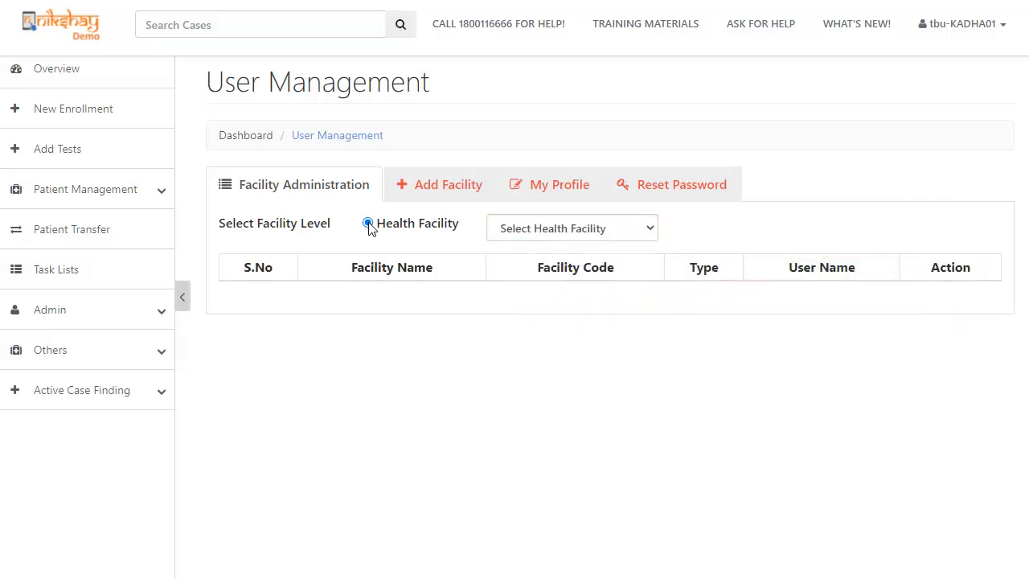
left_click(564, 231)
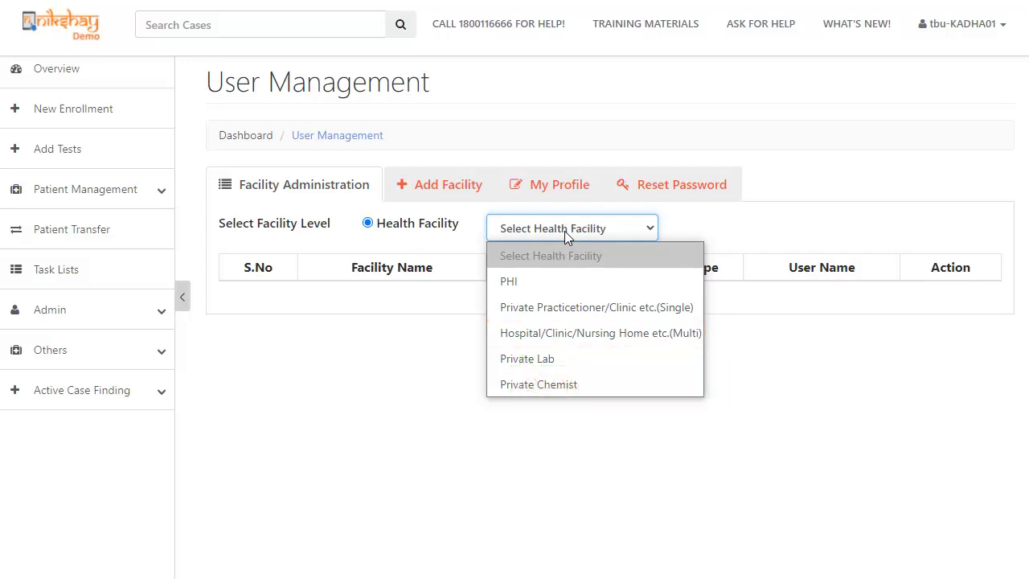
left_click(571, 334)
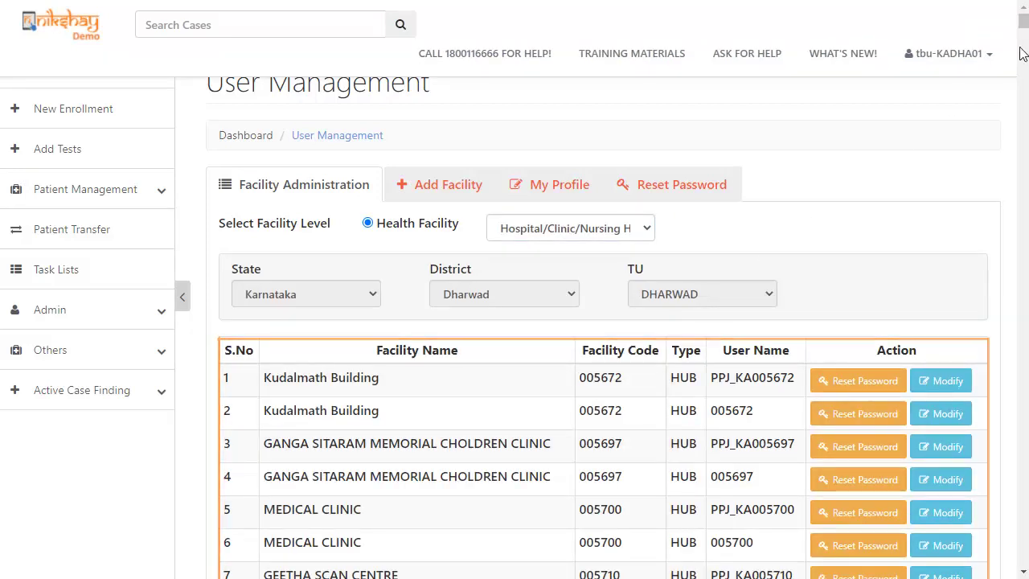
left_click_drag(1023, 26, 1022, 71)
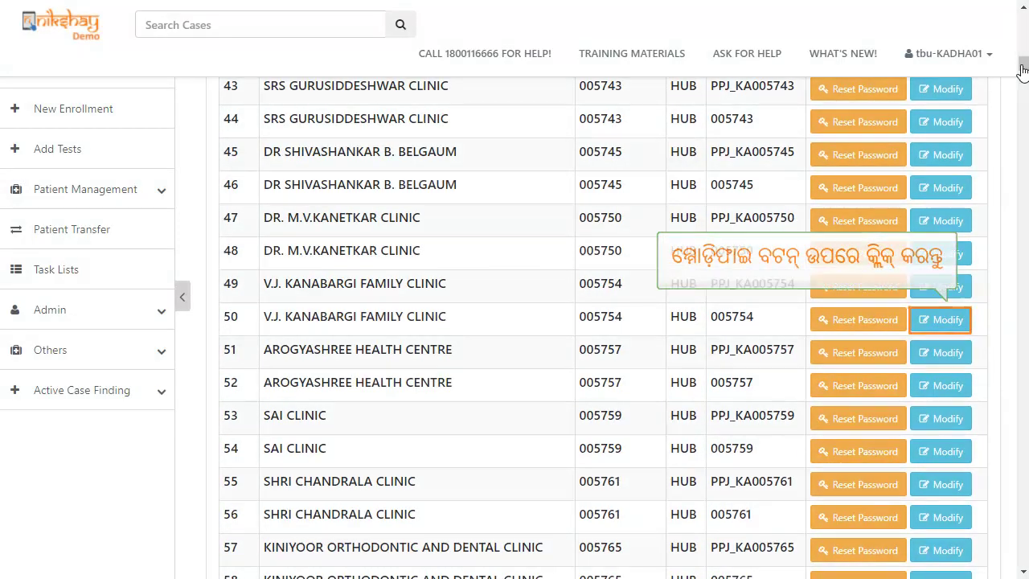
Open row 50, V.J. KANABARGI FAMILY CLINIC, in its edit form via Modify.
left_click(931, 321)
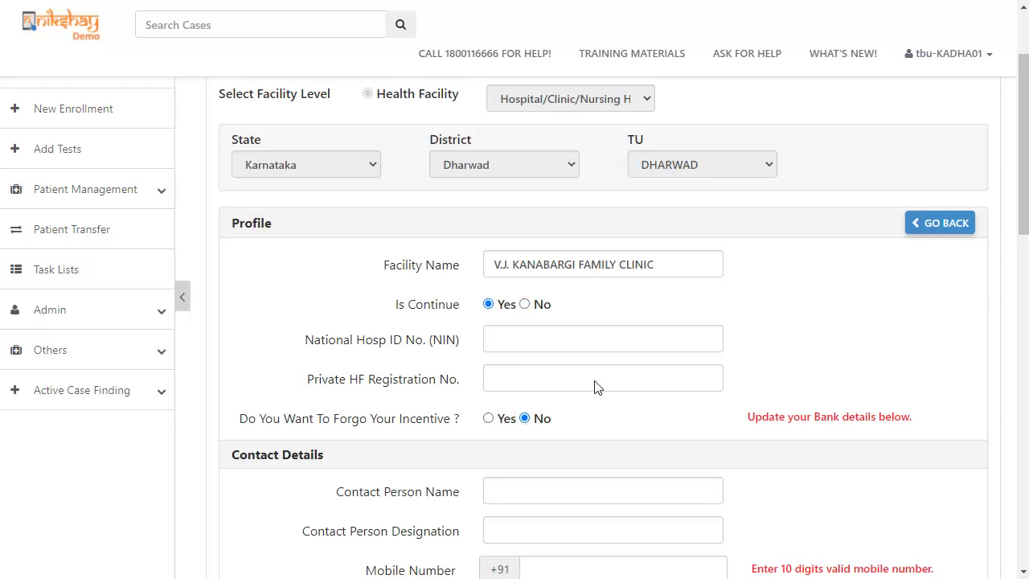
left_click_drag(1021, 165, 1026, 251)
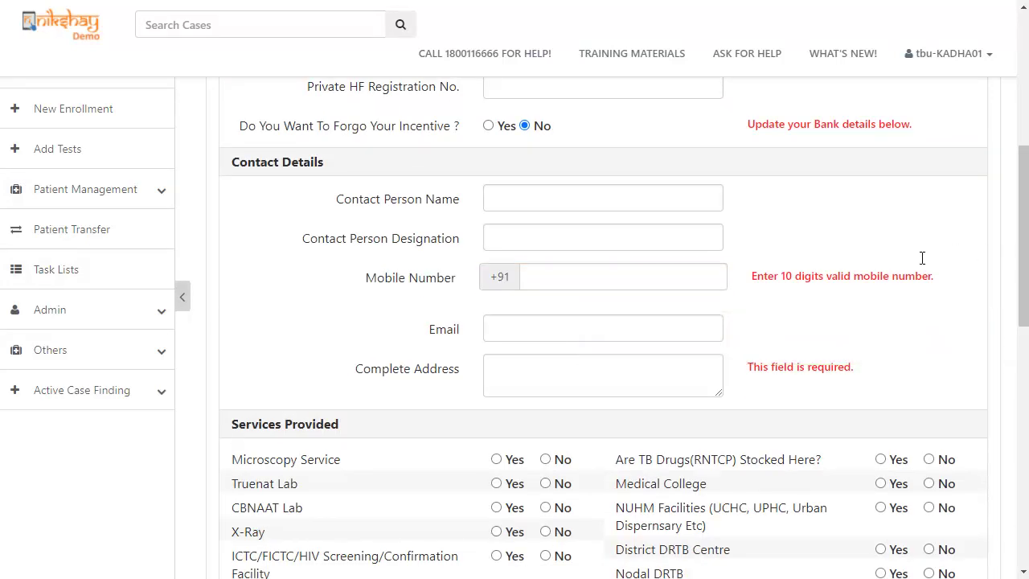
Enter the clinic's contact mobile number and scroll down to Provider Bank Information.
left_click(619, 278)
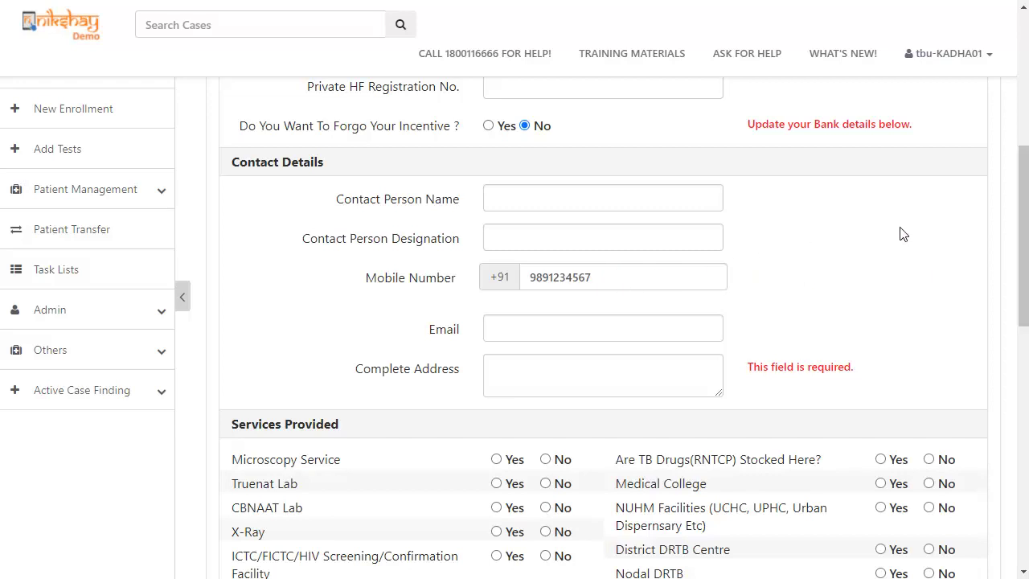
scroll(1023, 211, "down", 7)
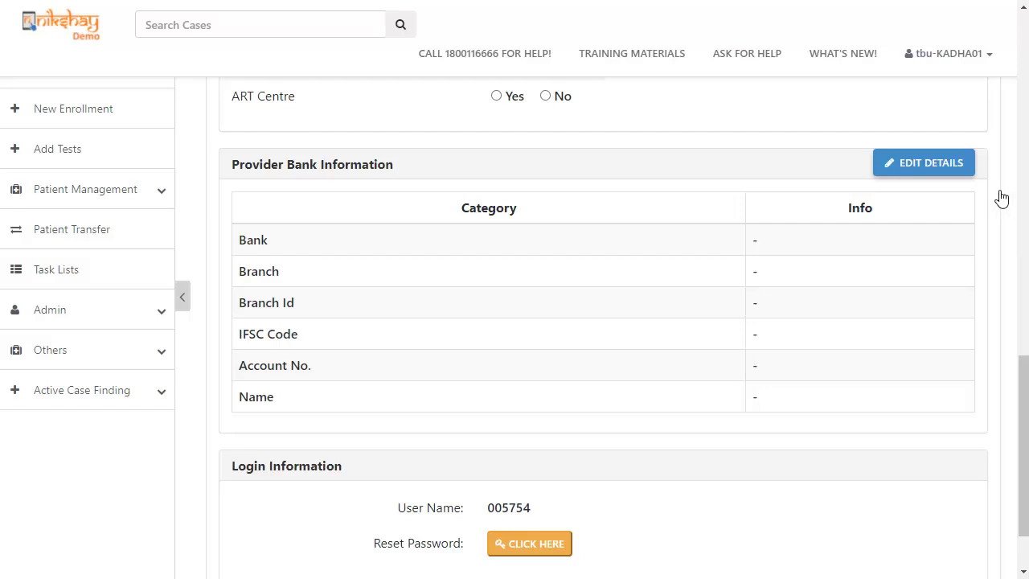
Search bank 'State bank of india', branch 'dharwad', and select the Gandhinagar, Dharwad branch.
left_click(944, 161)
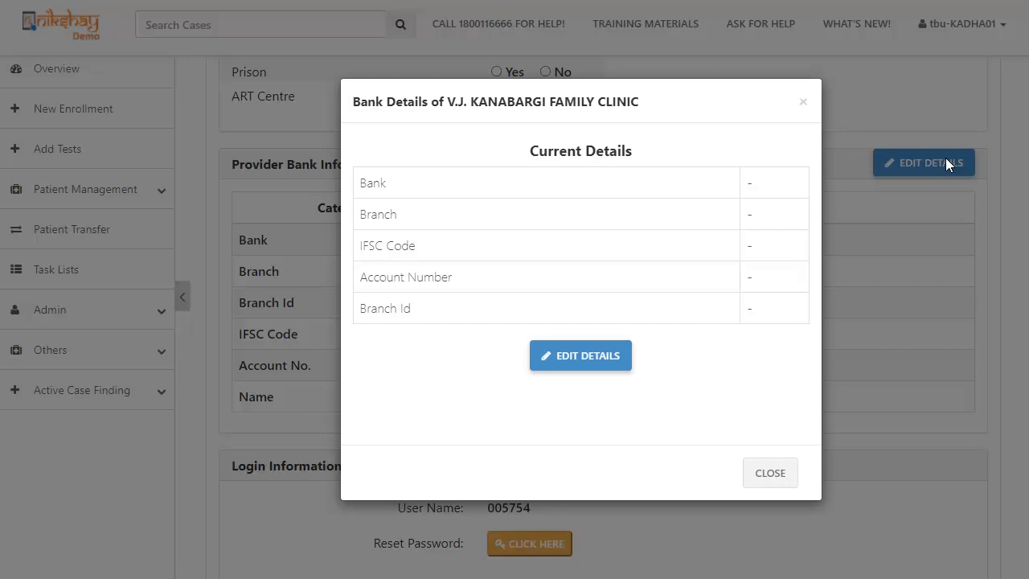
left_click(579, 358)
scroll(815, 267, "down", 3)
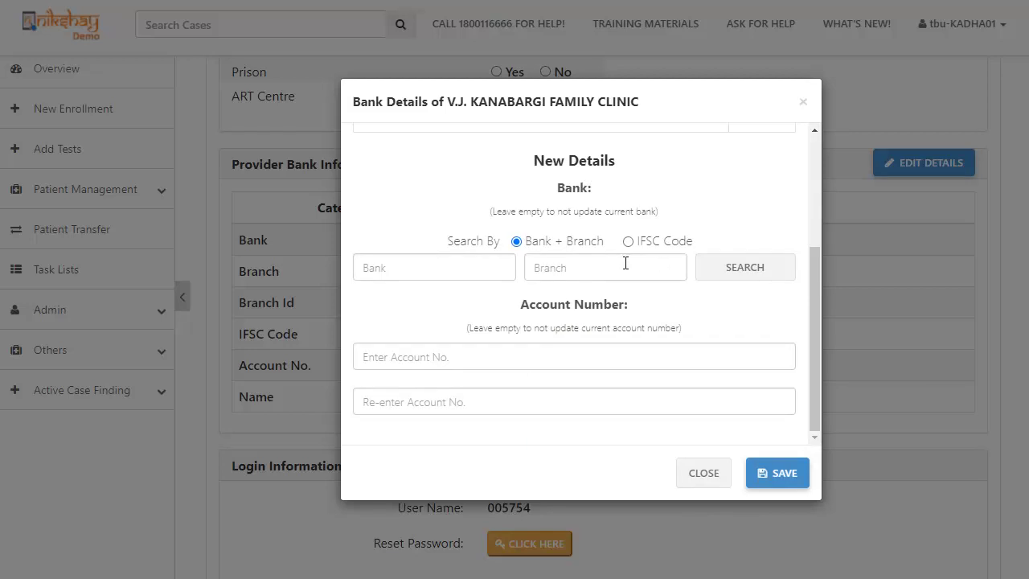
left_click(435, 259)
type("State bank of india")
left_click(556, 269)
type("dharwad")
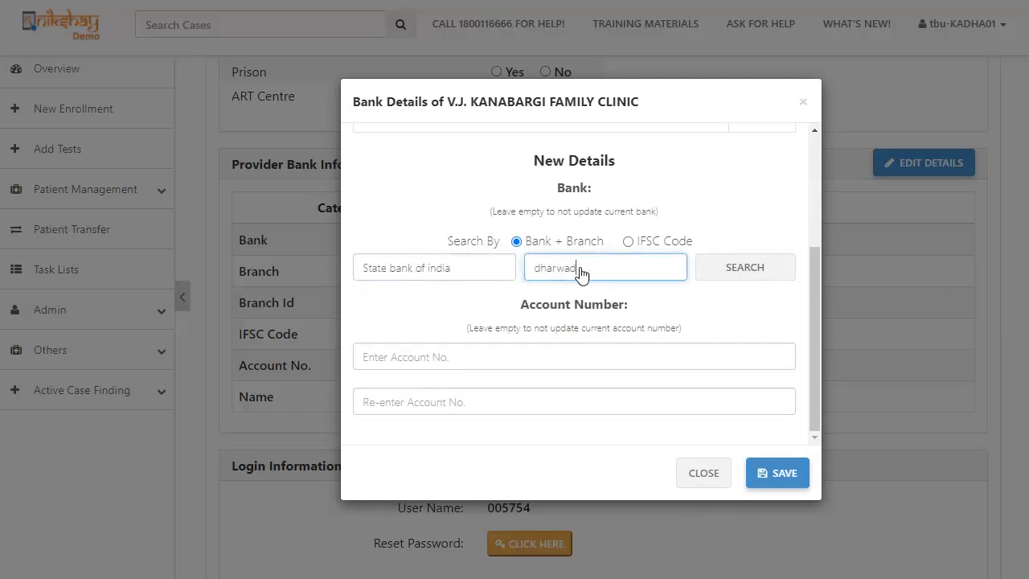
left_click(744, 269)
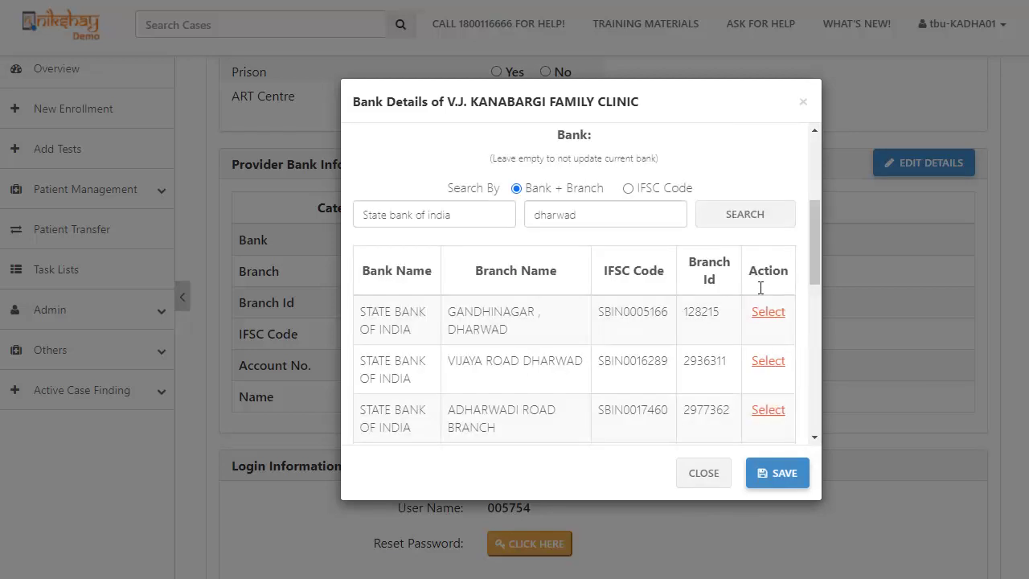
left_click(769, 313)
Enter and confirm the clinic's bank account number, then save the bank details.
left_click(643, 356)
left_click(582, 407)
left_click(777, 473)
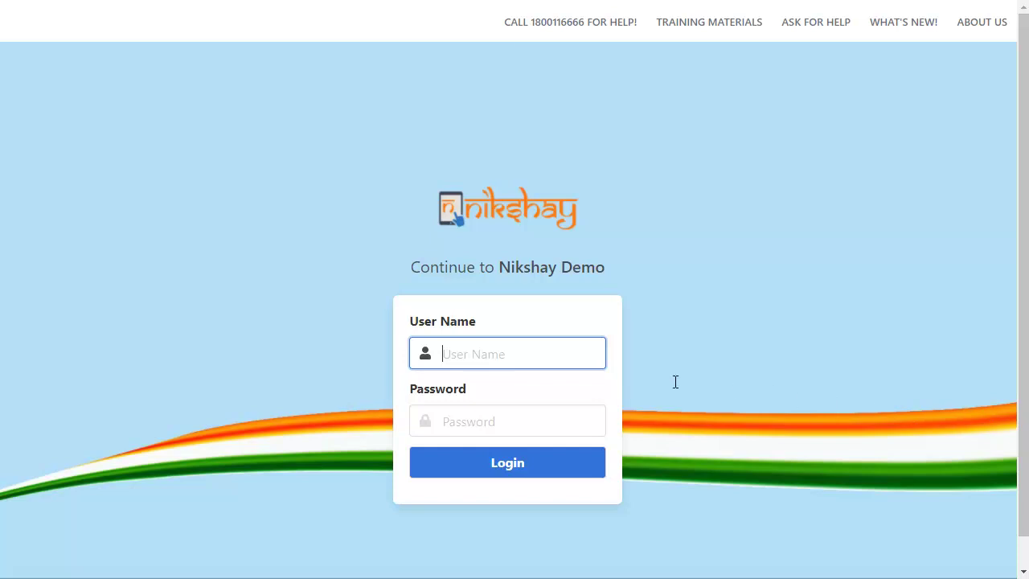
Log in with the approving user's name and password, then go to the Home DBT dashboard.
left_click(469, 354)
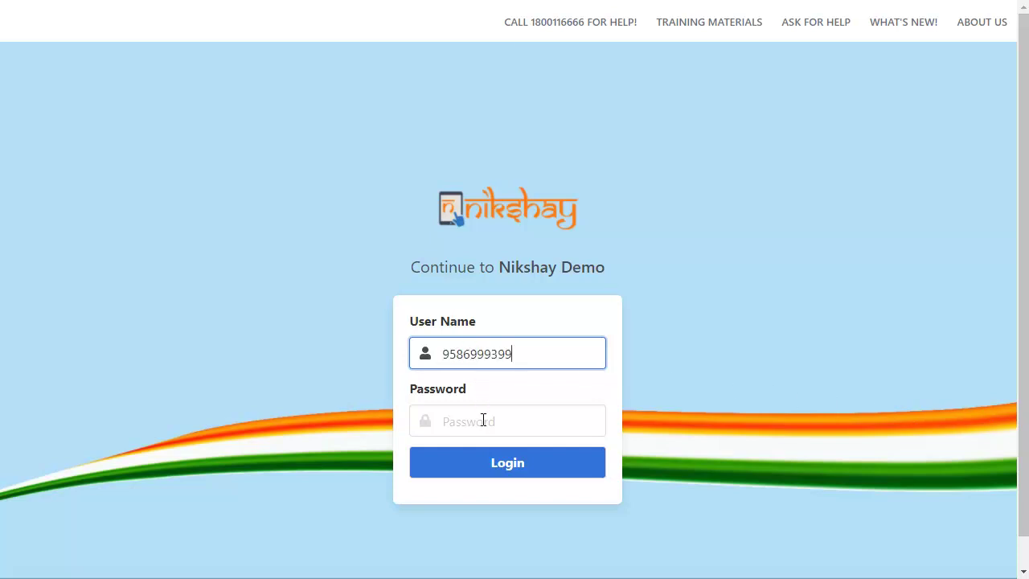
left_click(478, 421)
type("********")
left_click(484, 462)
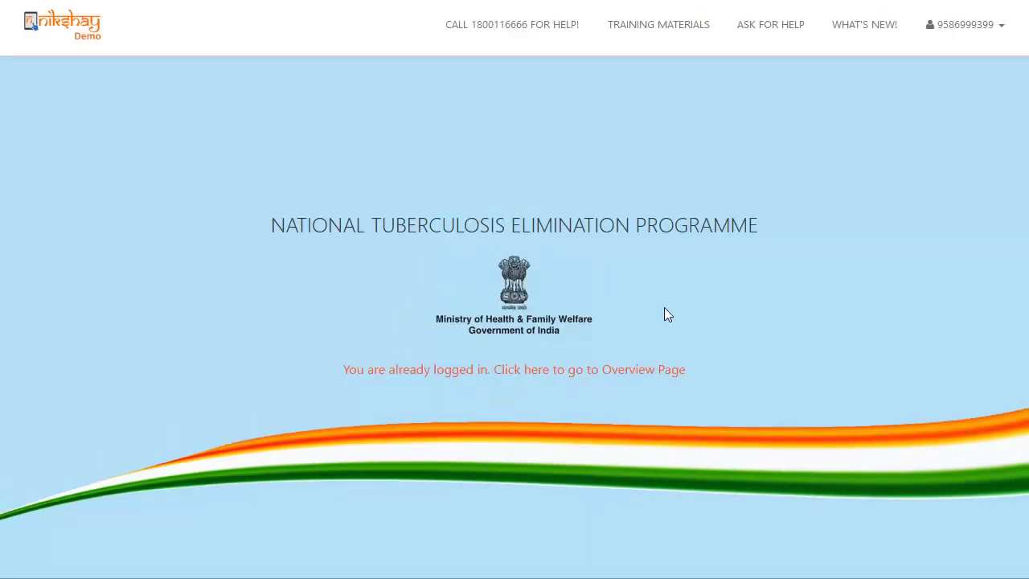
left_click(989, 30)
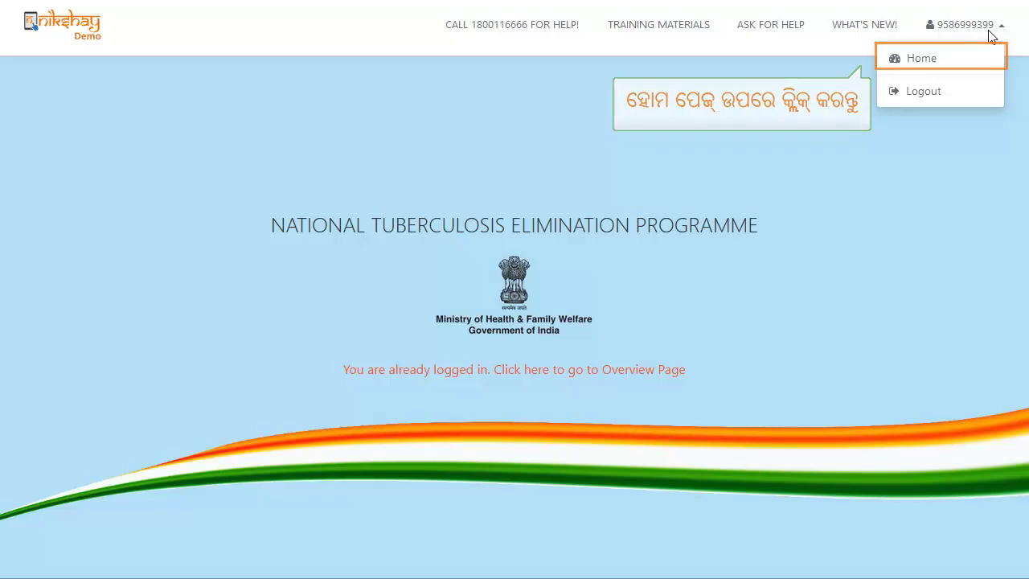
left_click(995, 72)
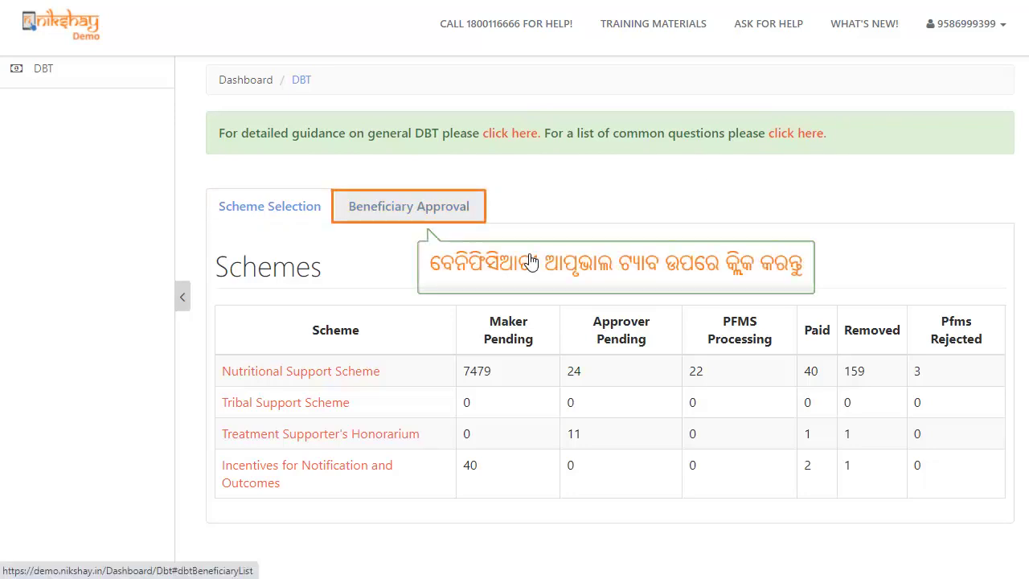
Open Beneficiary Approval's Private Sector tab and scroll down to the beneficiary table.
left_click(445, 206)
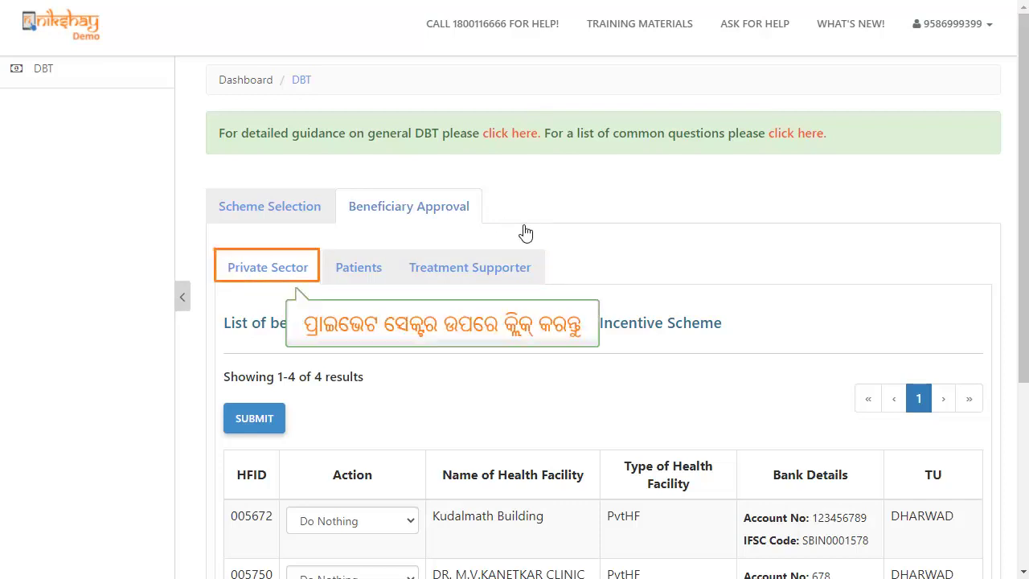
left_click(279, 270)
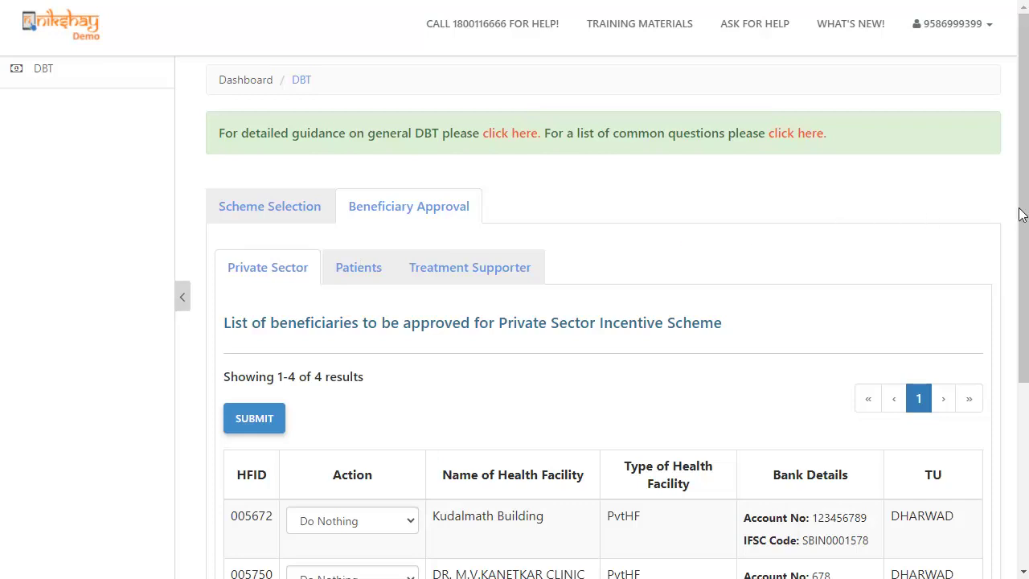
scroll(1021, 187, "down", 1)
scroll(1021, 186, "down", 5)
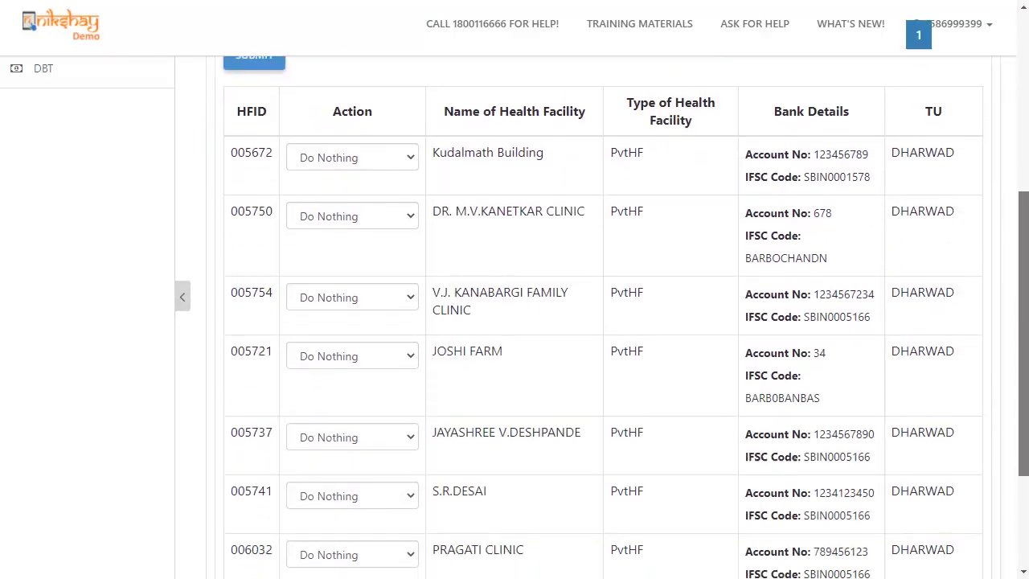
scroll(603, 322, "down", 1)
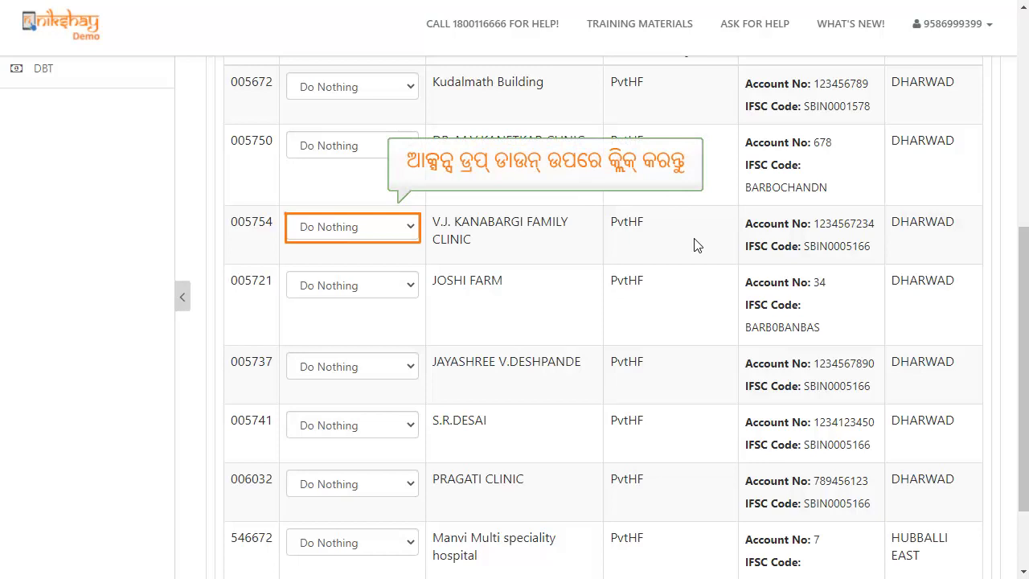
Set V.J. KANABARGI FAMILY CLINIC's action (row 005754) to Approve and submit.
left_click(382, 240)
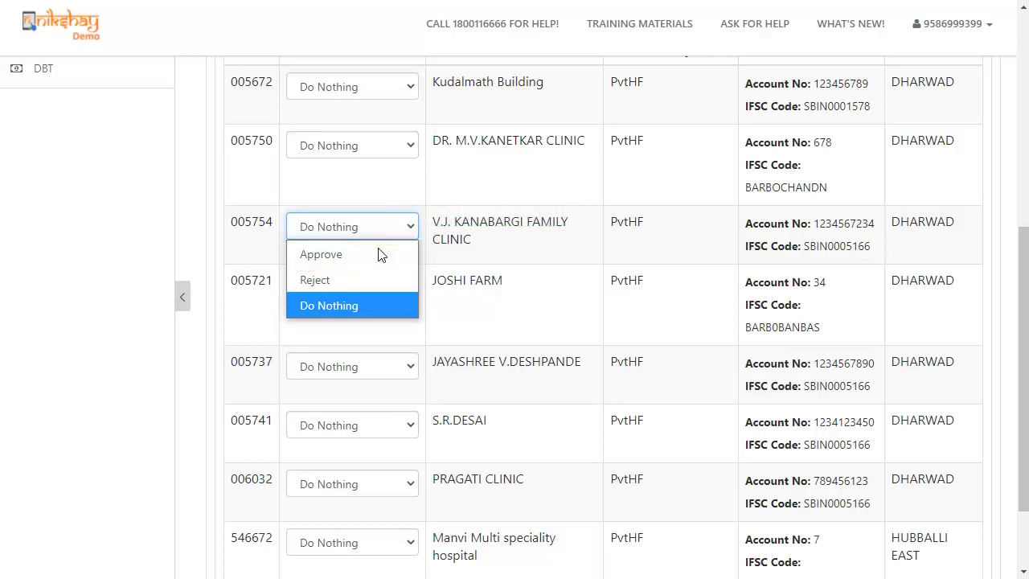
left_click(375, 255)
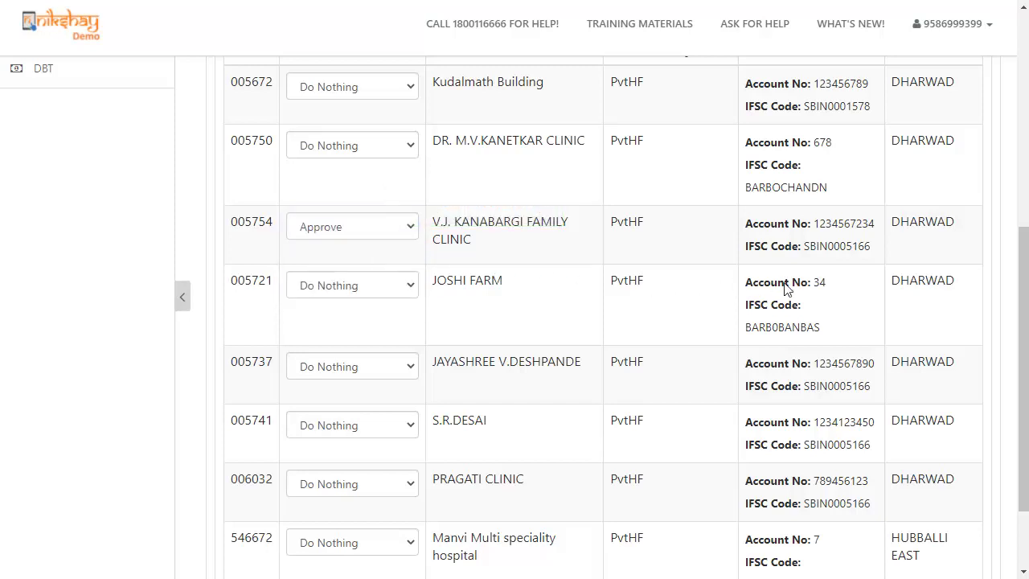
left_click_drag(1024, 298, 1025, 296)
scroll(1024, 296, "up", 4)
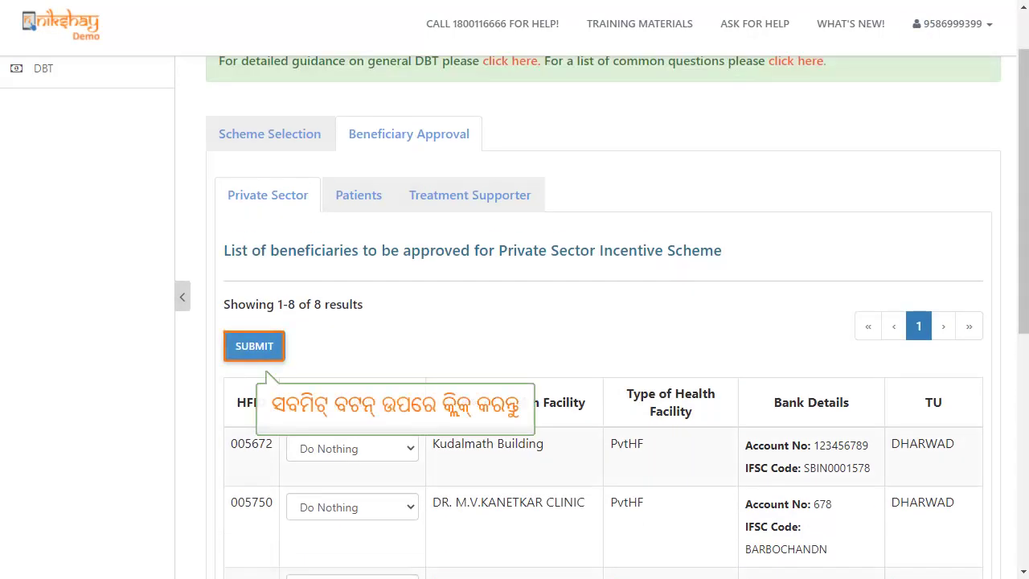
left_click(257, 346)
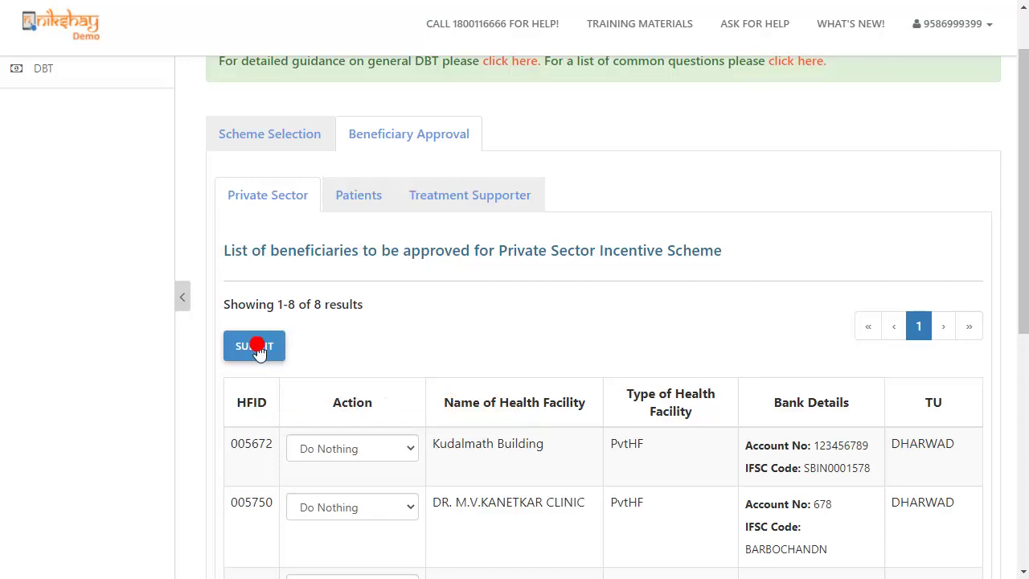